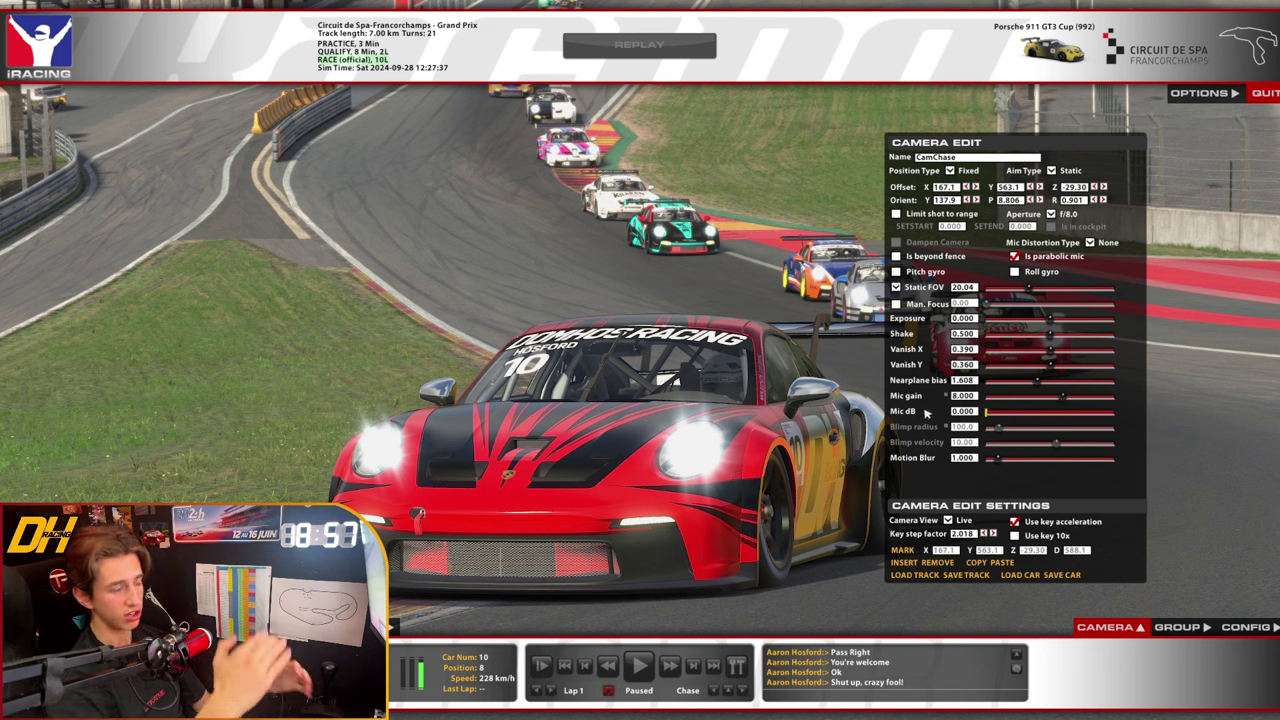
Step: Nudge the camera motion blur, then turn graphics Motion Blur Off in the Replay options
{"action": "mouse_move", "coordinate": [999, 460]}
{"action": "left_mouse_down"}
{"action": "mouse_move", "coordinate": [1115, 453]}
{"action": "mouse_move", "coordinate": [1004, 450]}
{"action": "left_mouse_up"}
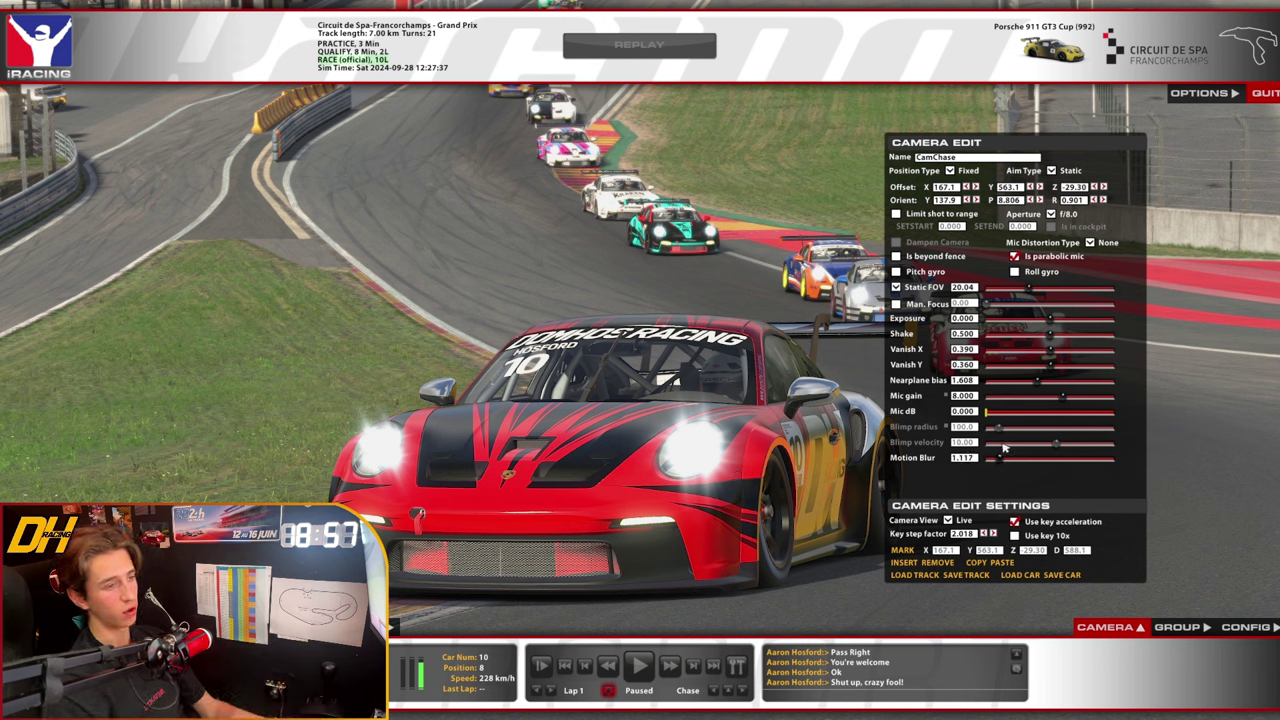
{"action": "left_click", "coordinate": [1205, 93]}
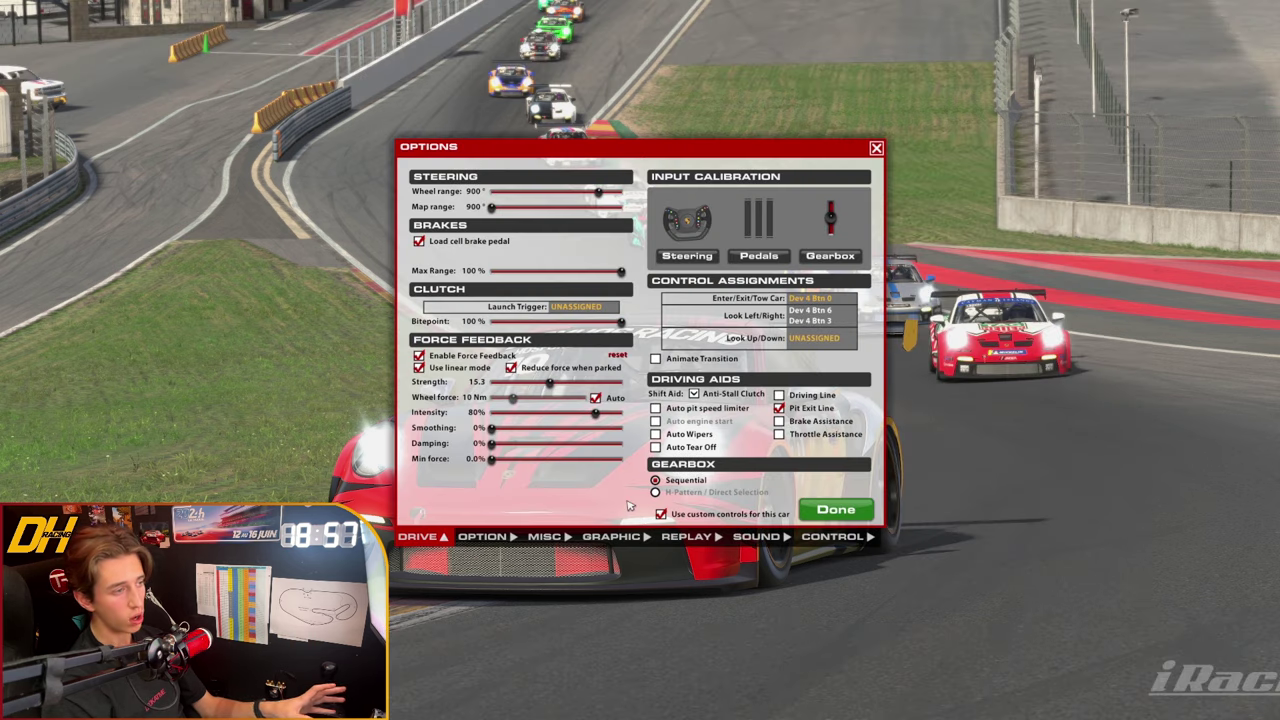
{"action": "left_click", "coordinate": [690, 537]}
{"action": "left_click", "coordinate": [798, 375]}
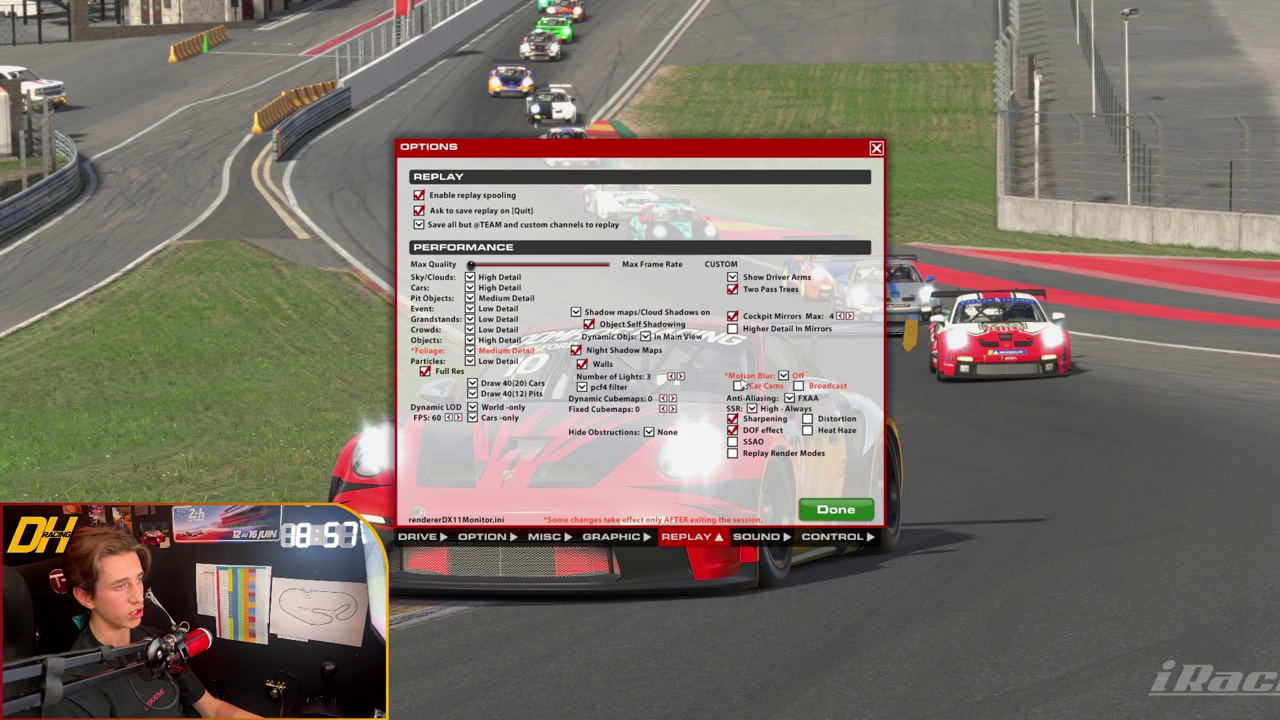
{"action": "left_click", "coordinate": [790, 378]}
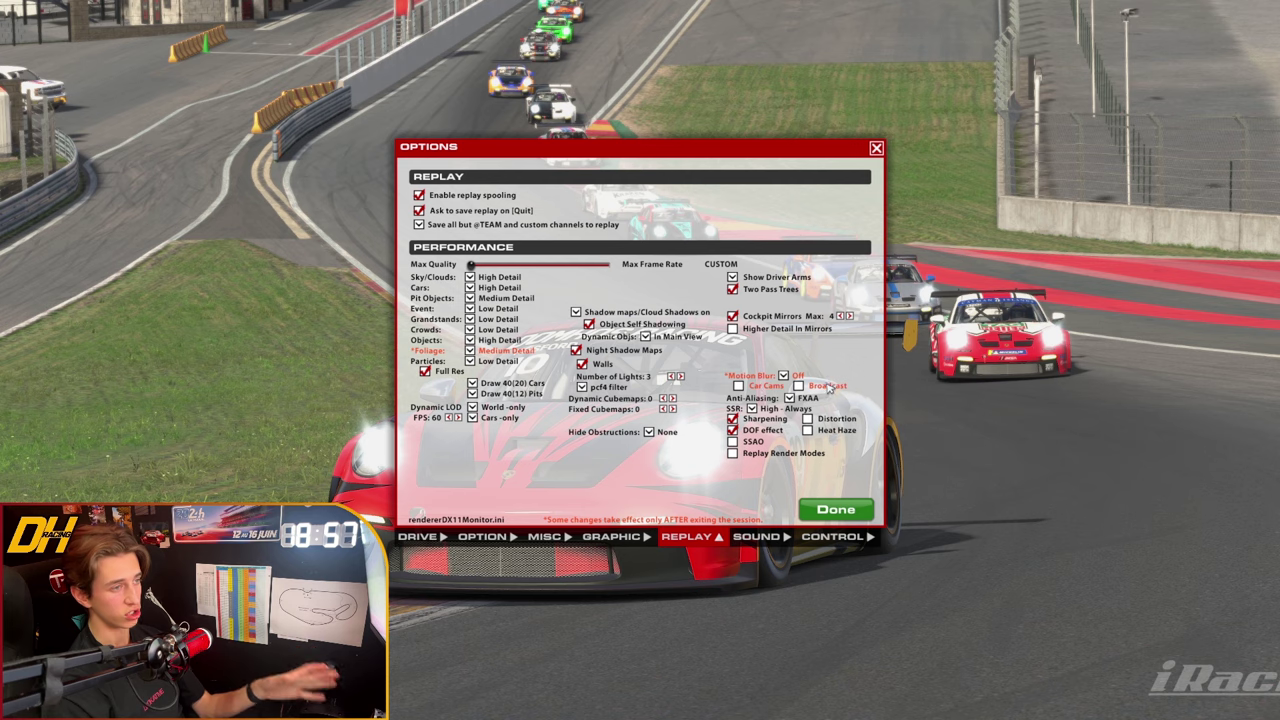
{"action": "left_click", "coordinate": [836, 509]}
Step: Return the camera motion blur to 1.000 and reopen the Replay options page
{"action": "left_click_drag", "start_coordinate": [994, 459], "coordinate": [998, 459]}
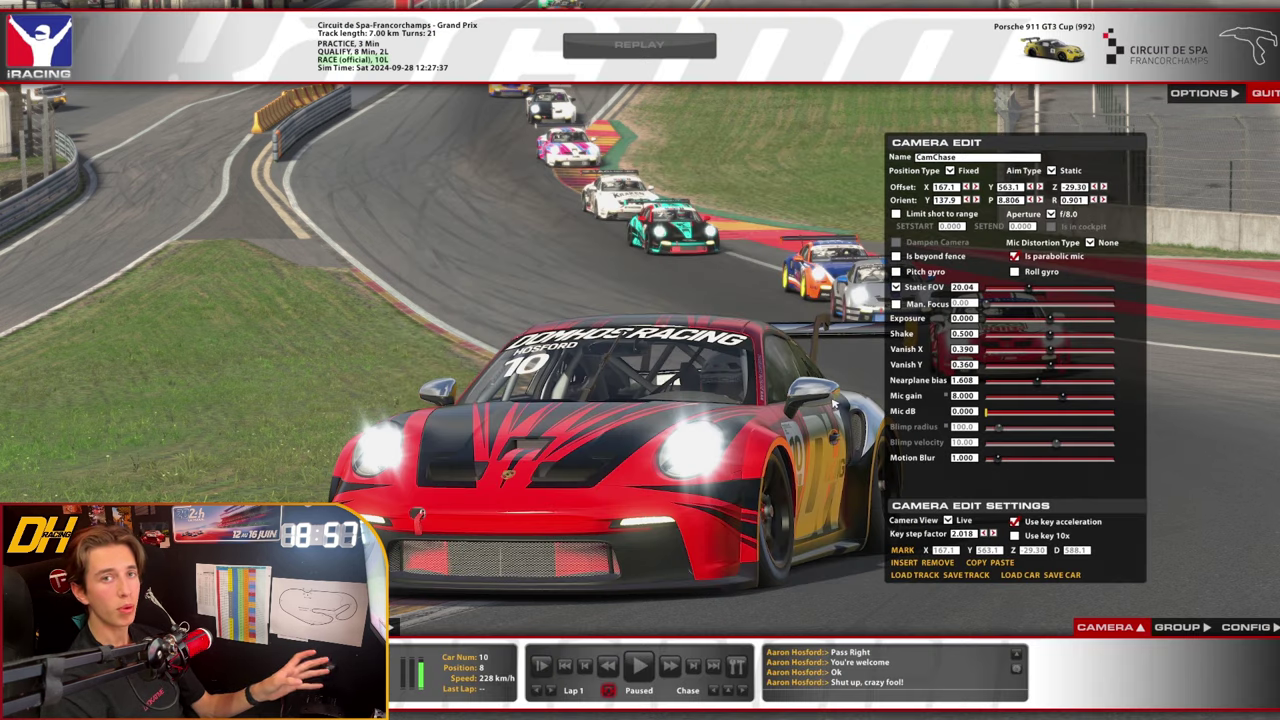
{"action": "left_click", "coordinate": [1205, 93]}
{"action": "left_click", "coordinate": [694, 533]}
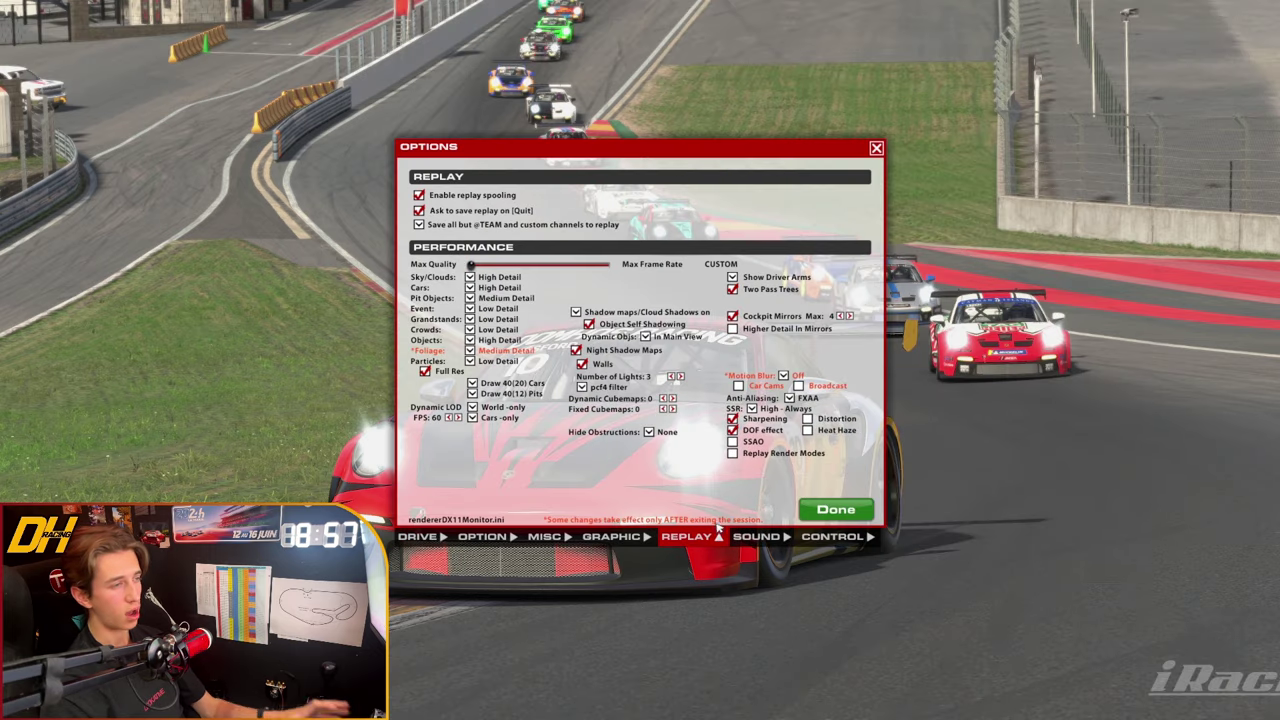
Step: Close the options and try the chase camera aperture at f/1.0, then f/32.0
{"action": "left_click", "coordinate": [838, 512]}
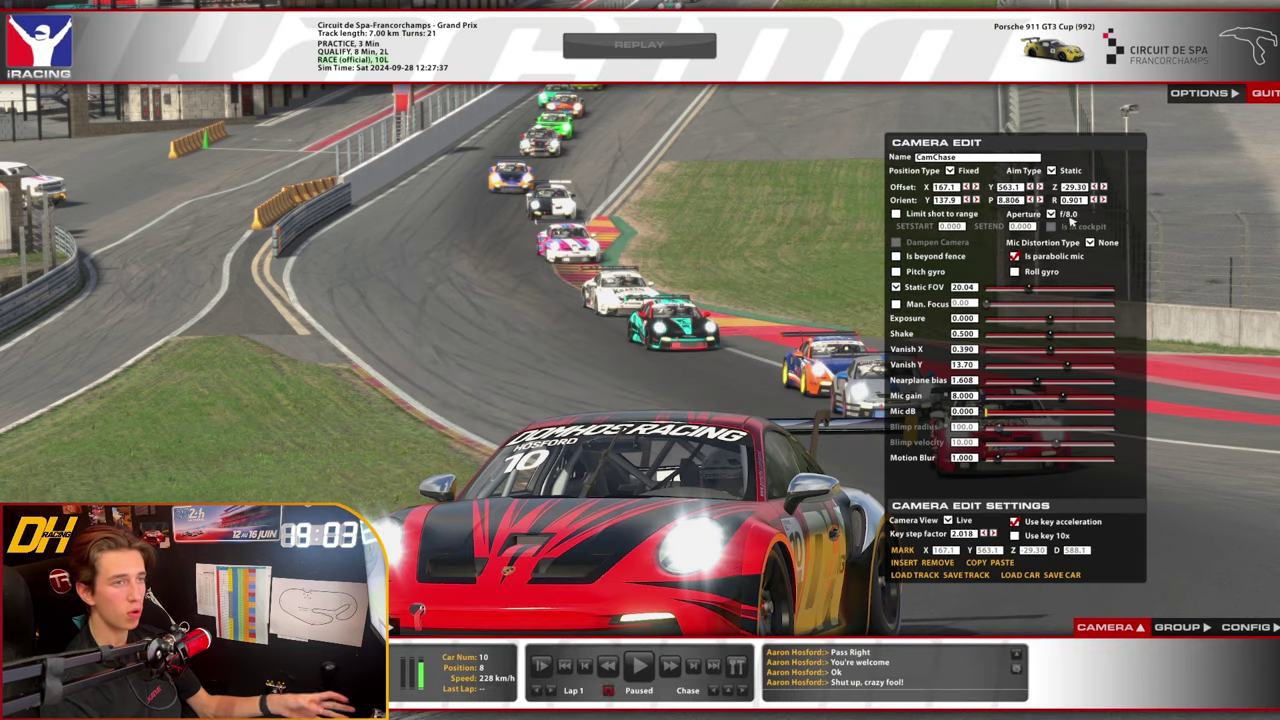
{"action": "left_click", "coordinate": [1052, 216]}
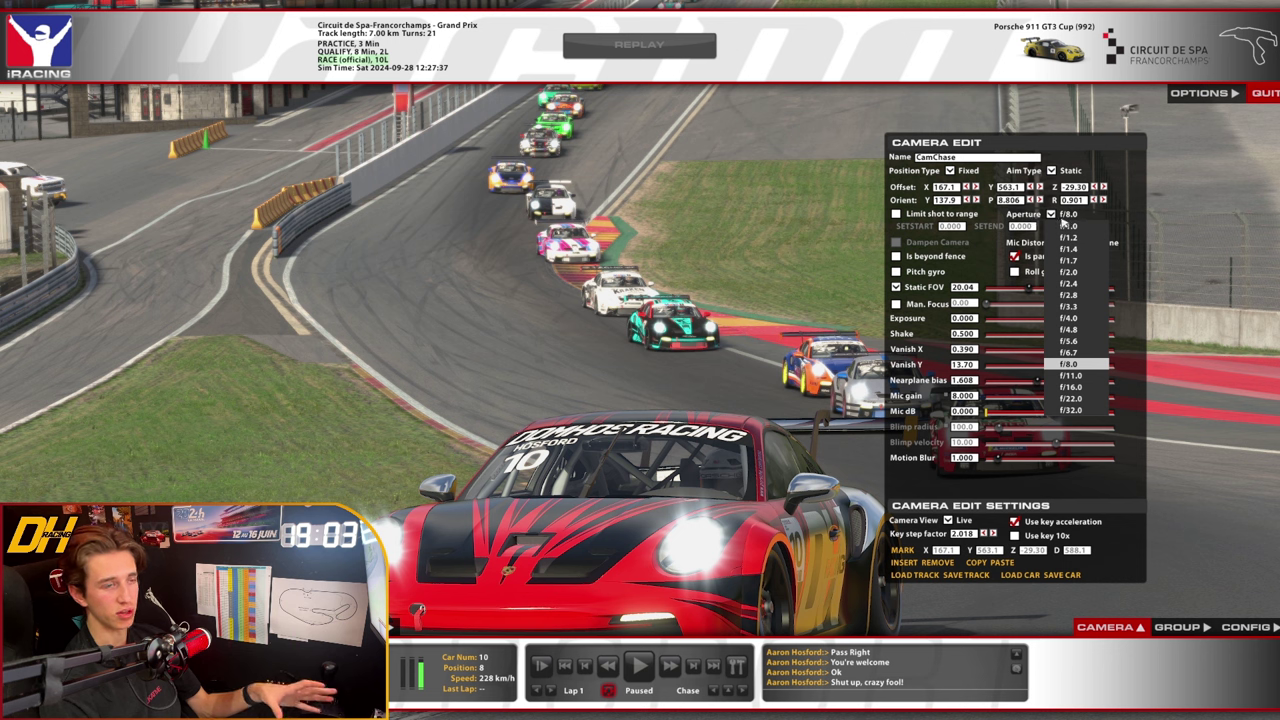
{"action": "left_click", "coordinate": [1075, 230]}
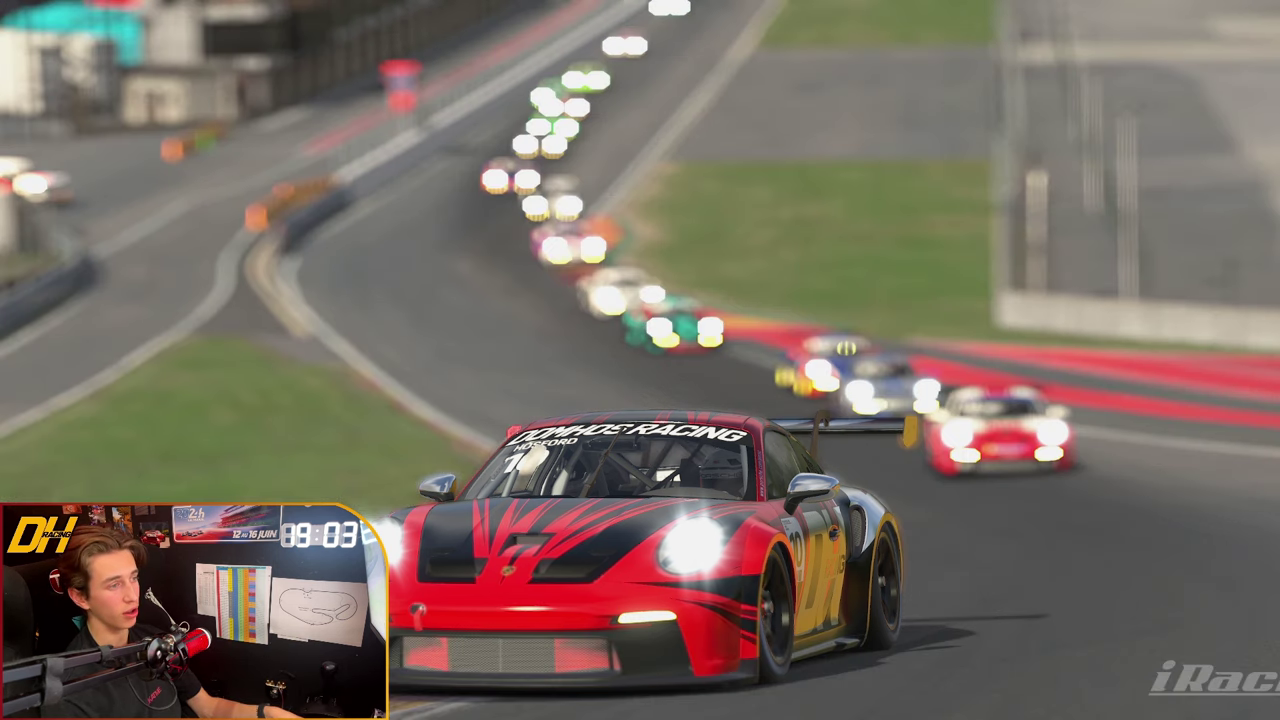
{"action": "mouse_move", "coordinate": [877, 255]}
{"action": "left_click", "coordinate": [1062, 216]}
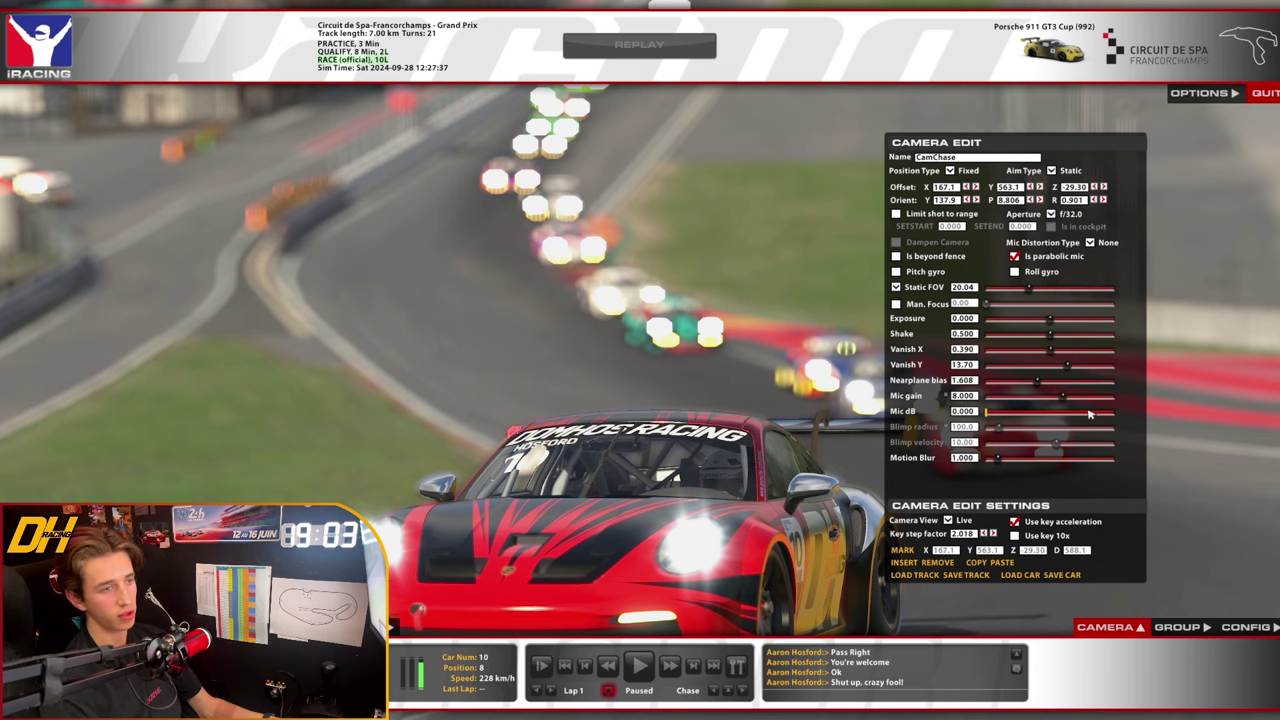
{"action": "left_click", "coordinate": [1088, 411]}
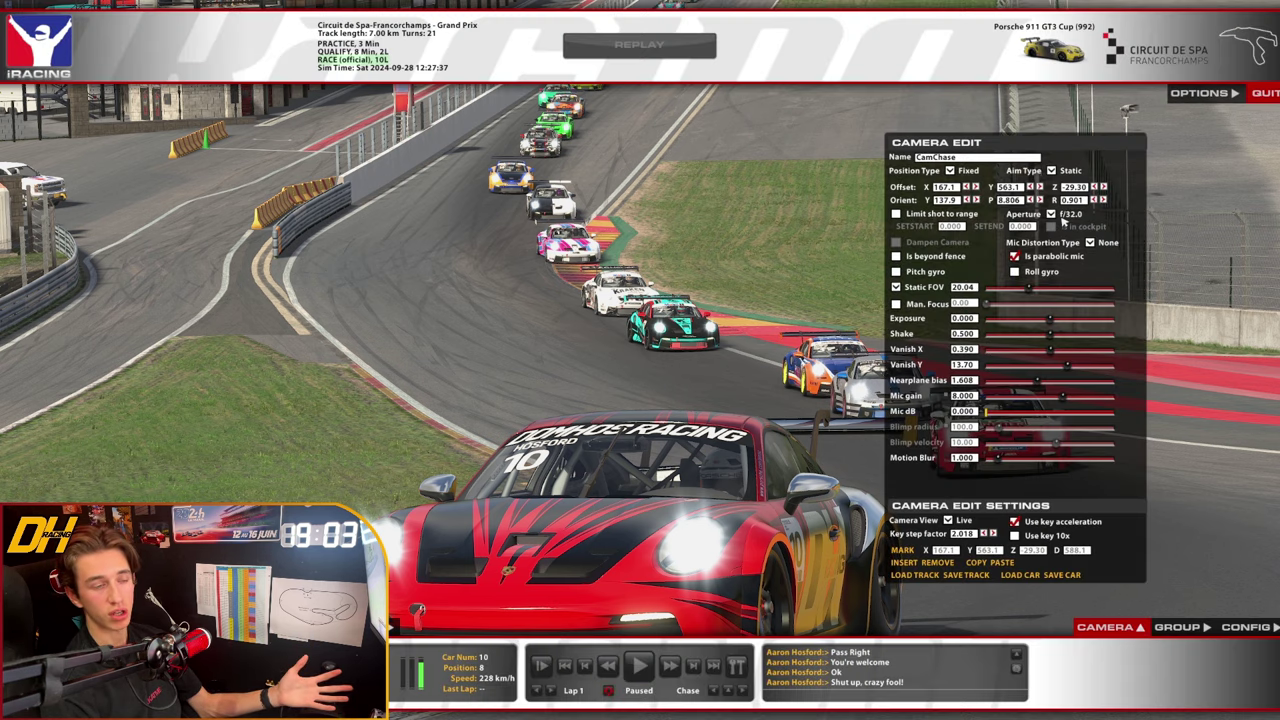
Step: Try apertures f/2.4 and f/2.8, then settle the aperture back at f/8.0
{"action": "left_click", "coordinate": [1065, 218]}
{"action": "left_click", "coordinate": [1078, 285]}
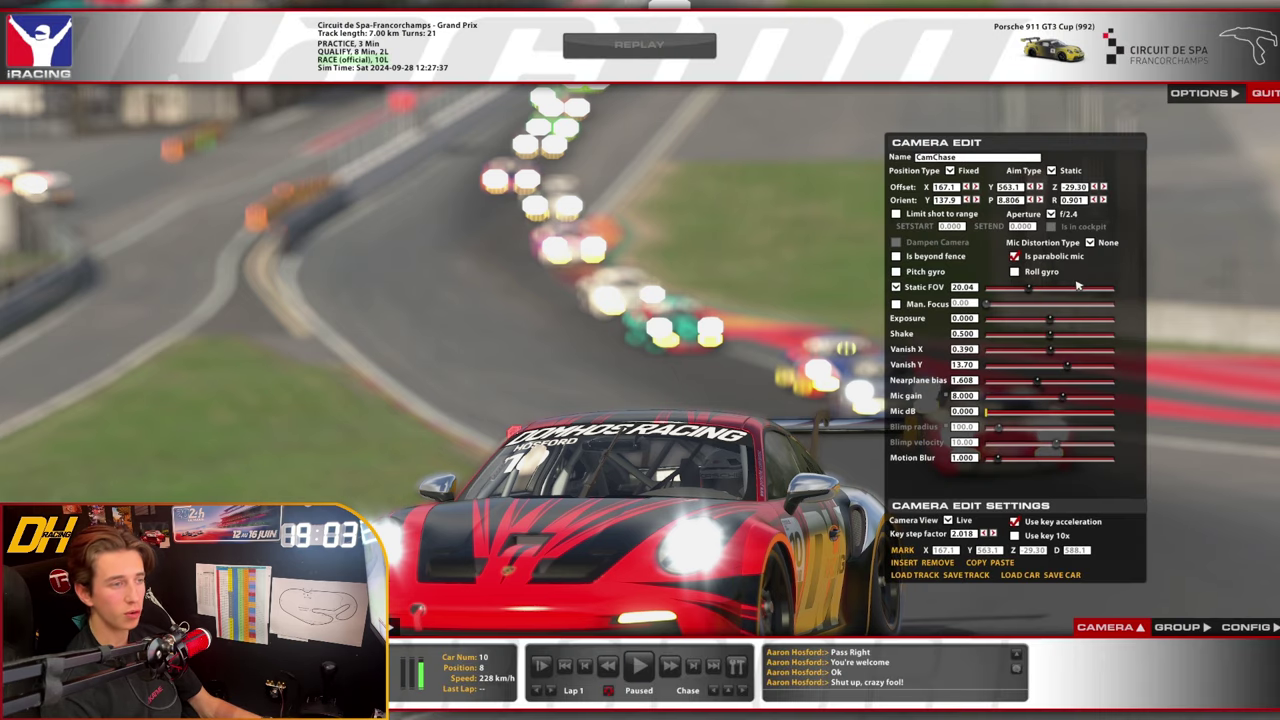
{"action": "left_click", "coordinate": [1065, 218]}
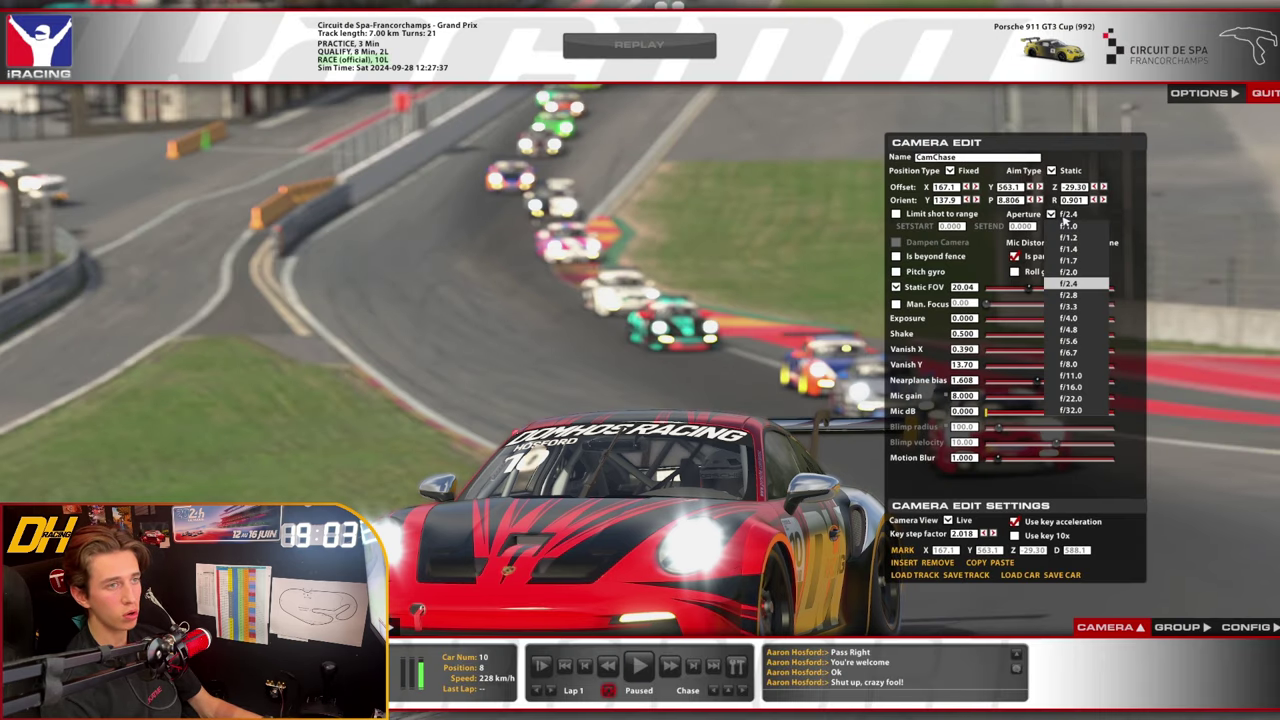
{"action": "left_click", "coordinate": [1075, 297]}
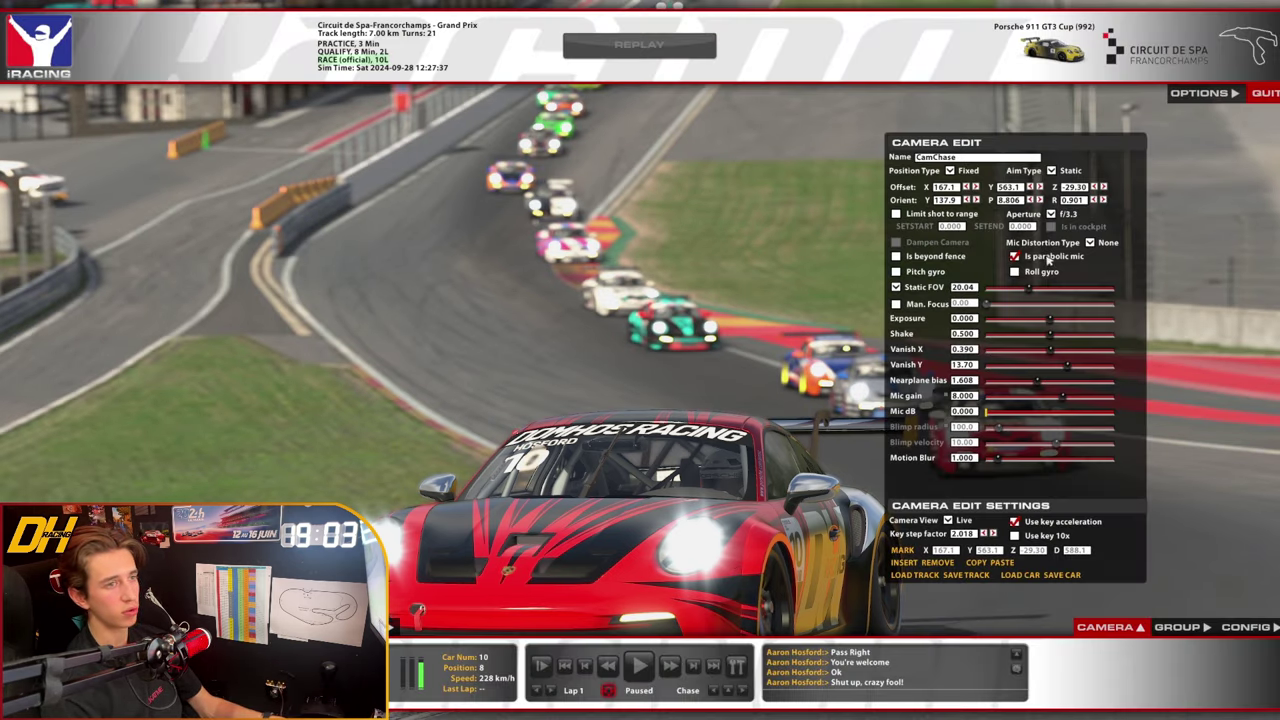
{"action": "left_click", "coordinate": [1067, 217]}
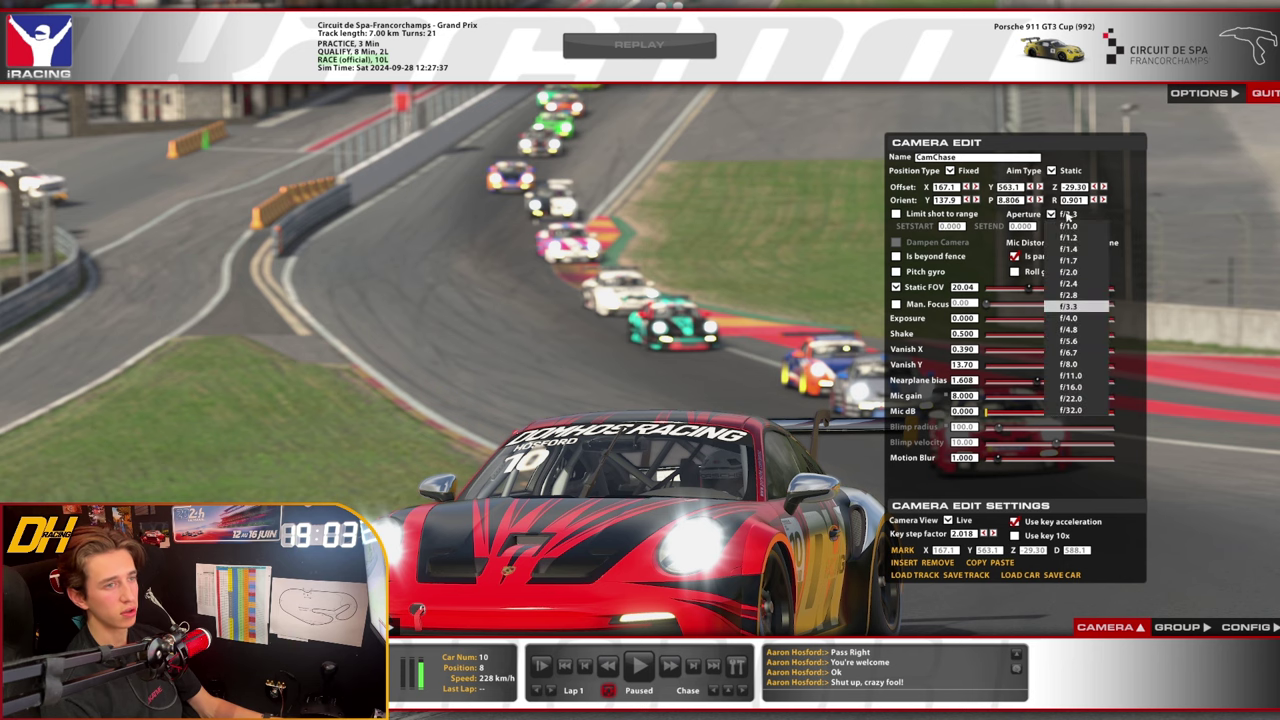
{"action": "left_click", "coordinate": [1080, 364]}
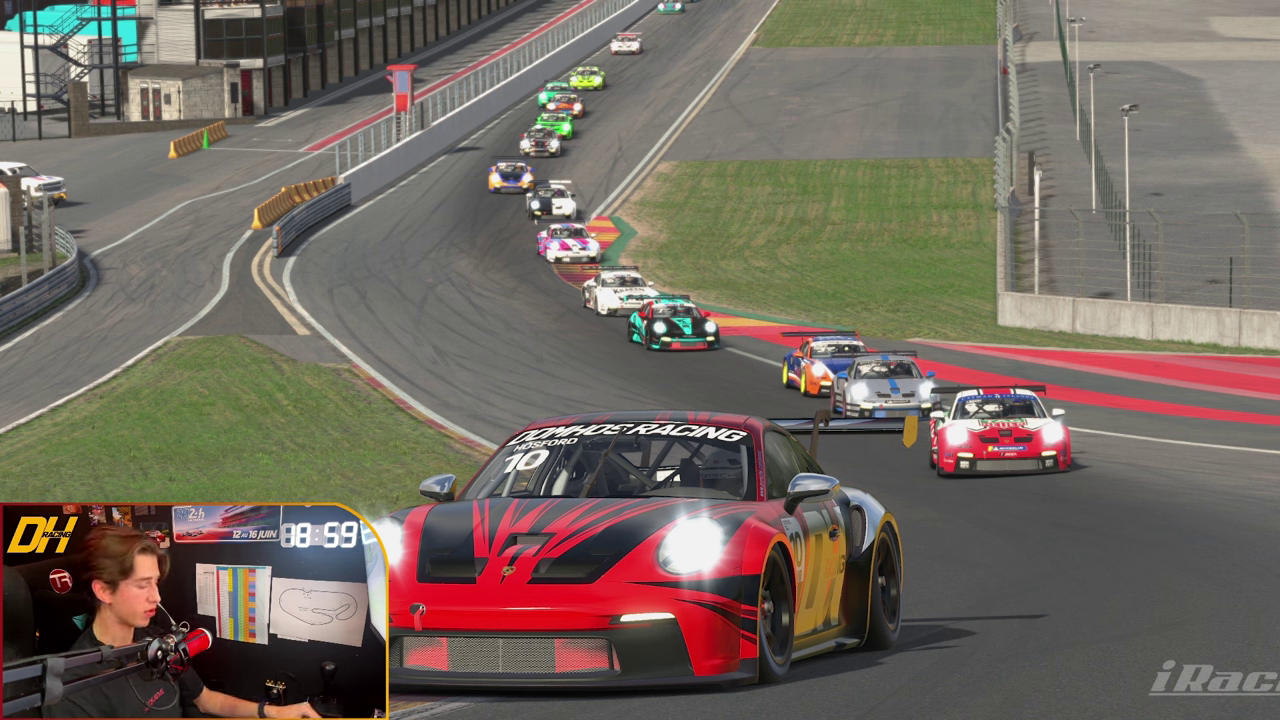
Step: Save the replay frame with Ctrl+F12 into the screenshots folder as 'iunbhawfaduibafiubafw'
{"action": "key", "text": "ctrl+F12"}
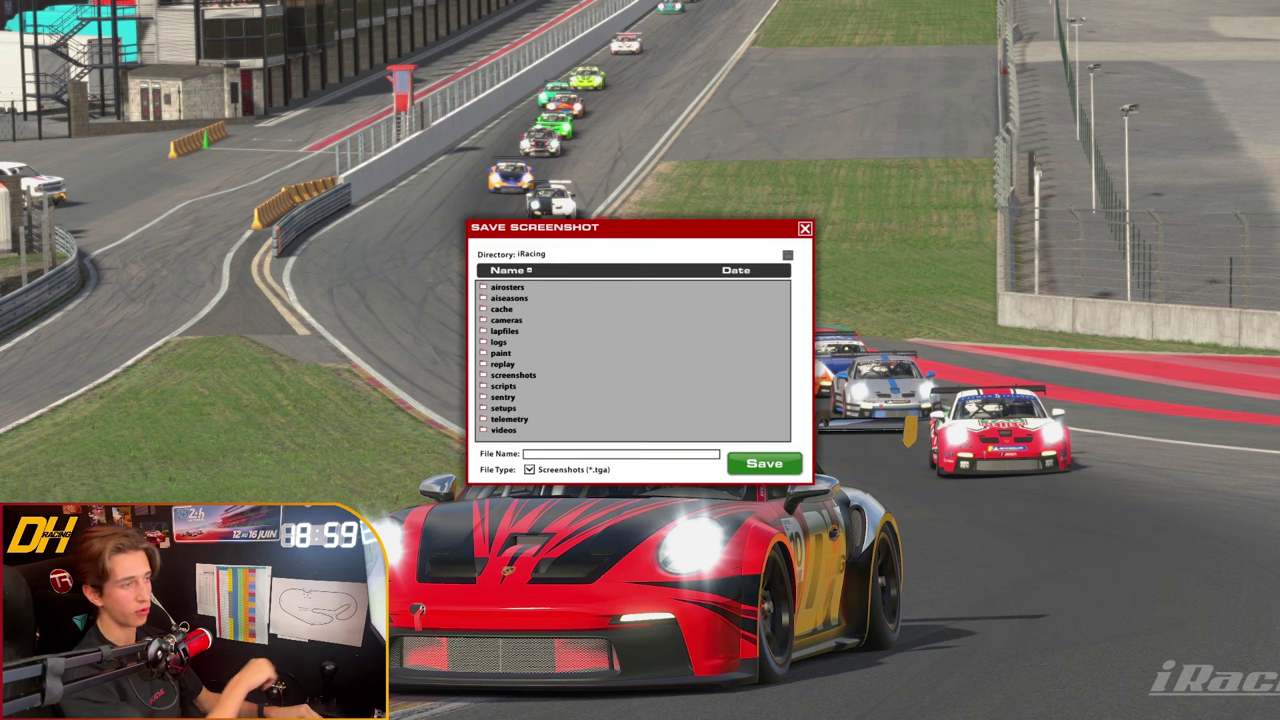
{"action": "double_click", "coordinate": [513, 375]}
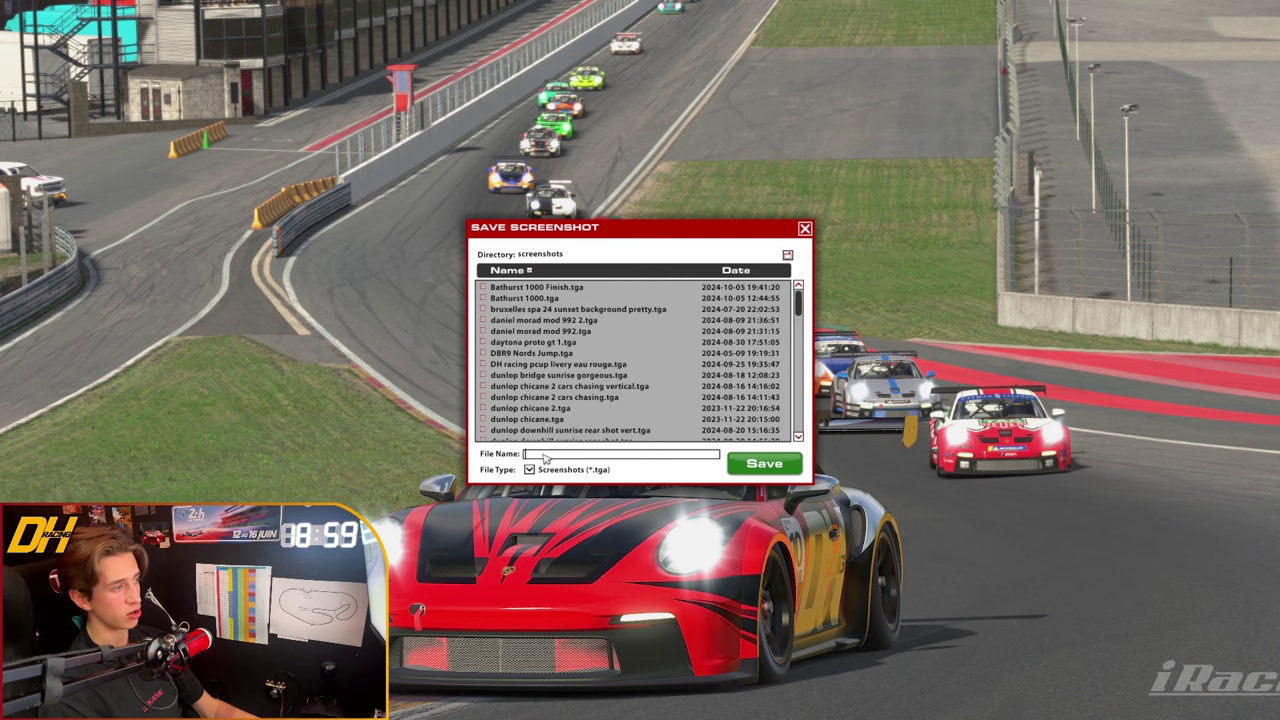
{"action": "type", "text": "iunbhawfaduibafiubafw"}
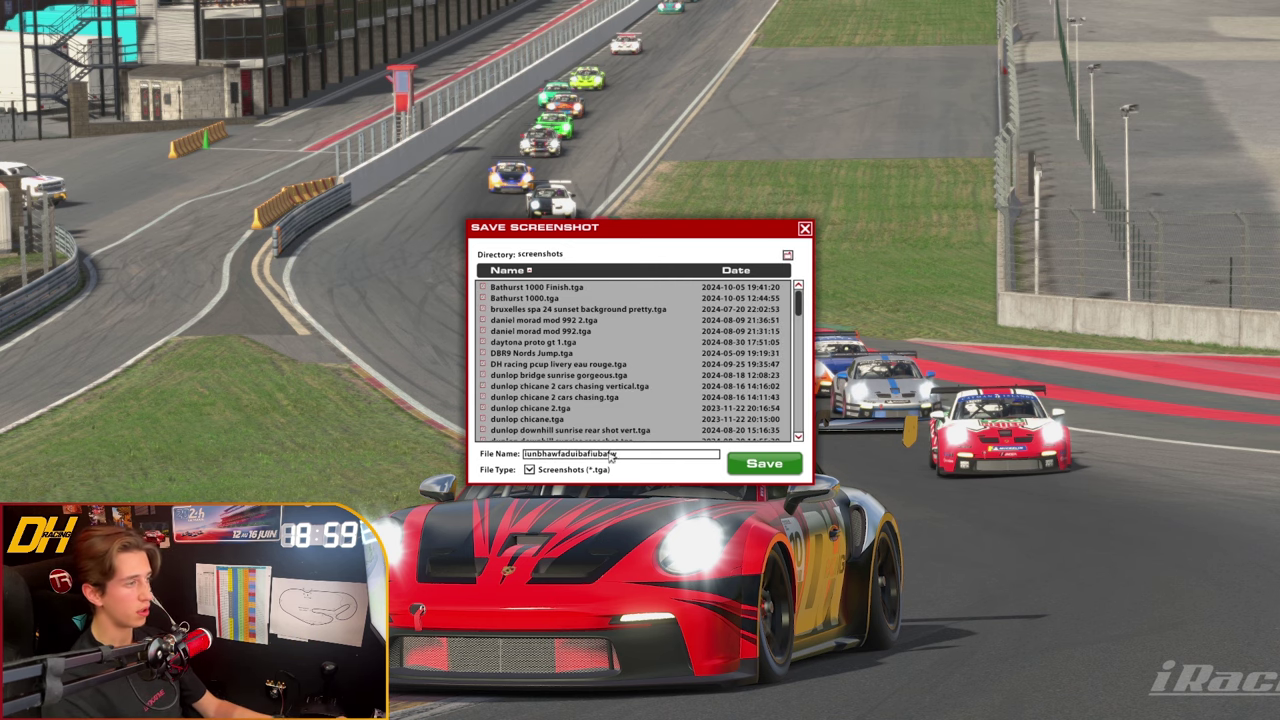
{"action": "left_click", "coordinate": [765, 465]}
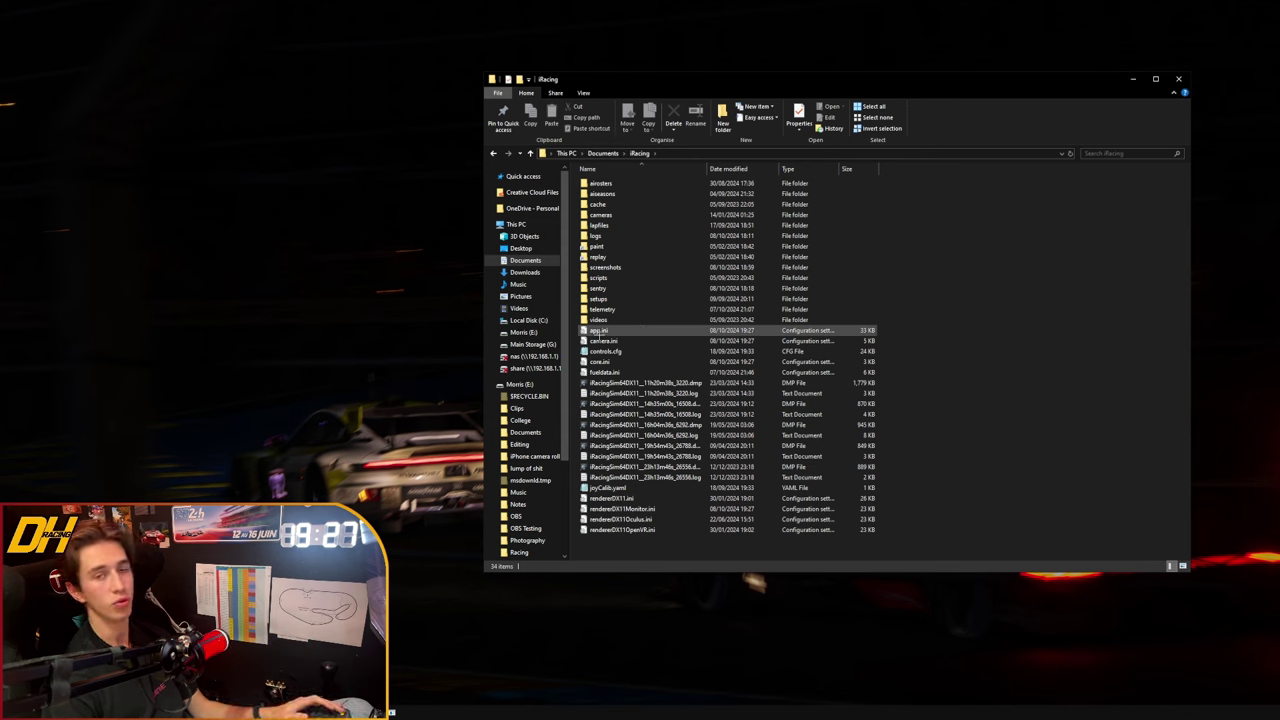
Step: Open app.ini in Notepad and scroll through it to the end
{"action": "double_click", "coordinate": [598, 331]}
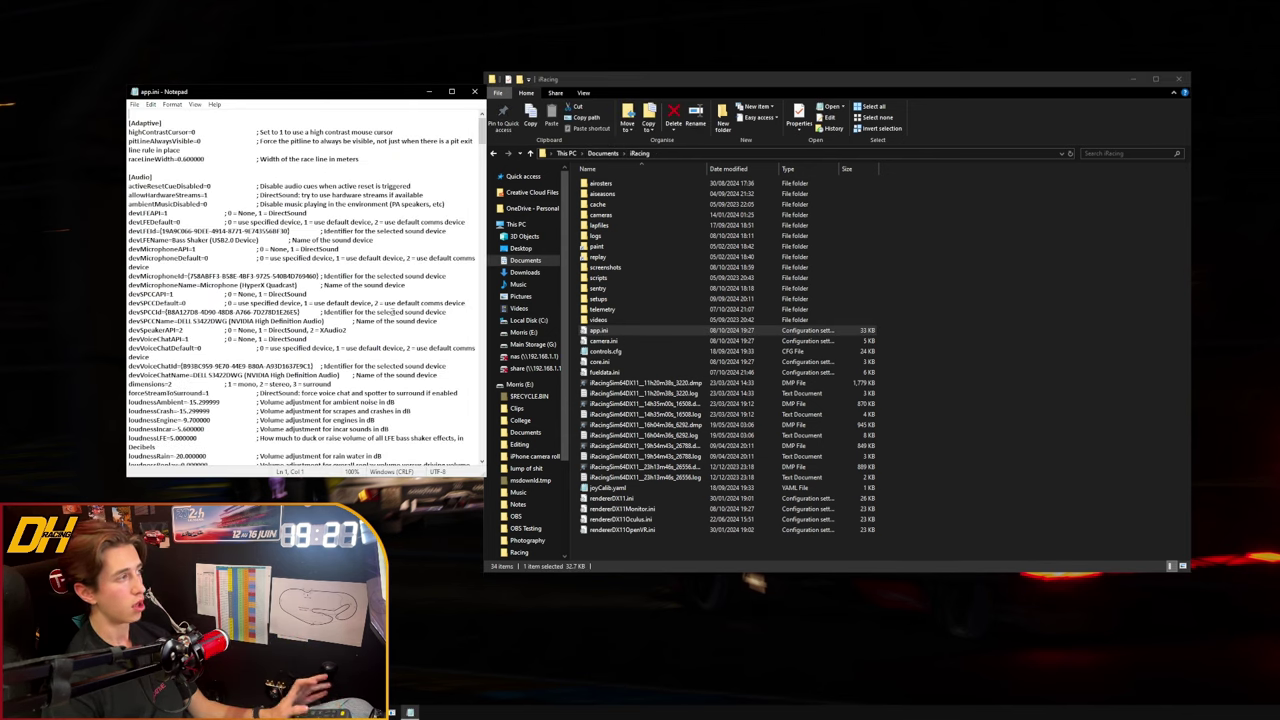
{"action": "left_click_drag", "start_coordinate": [300, 91], "coordinate": [668, 105]}
{"action": "scroll", "coordinate": [500, 152], "scroll_direction": "down", "scroll_amount": 10}
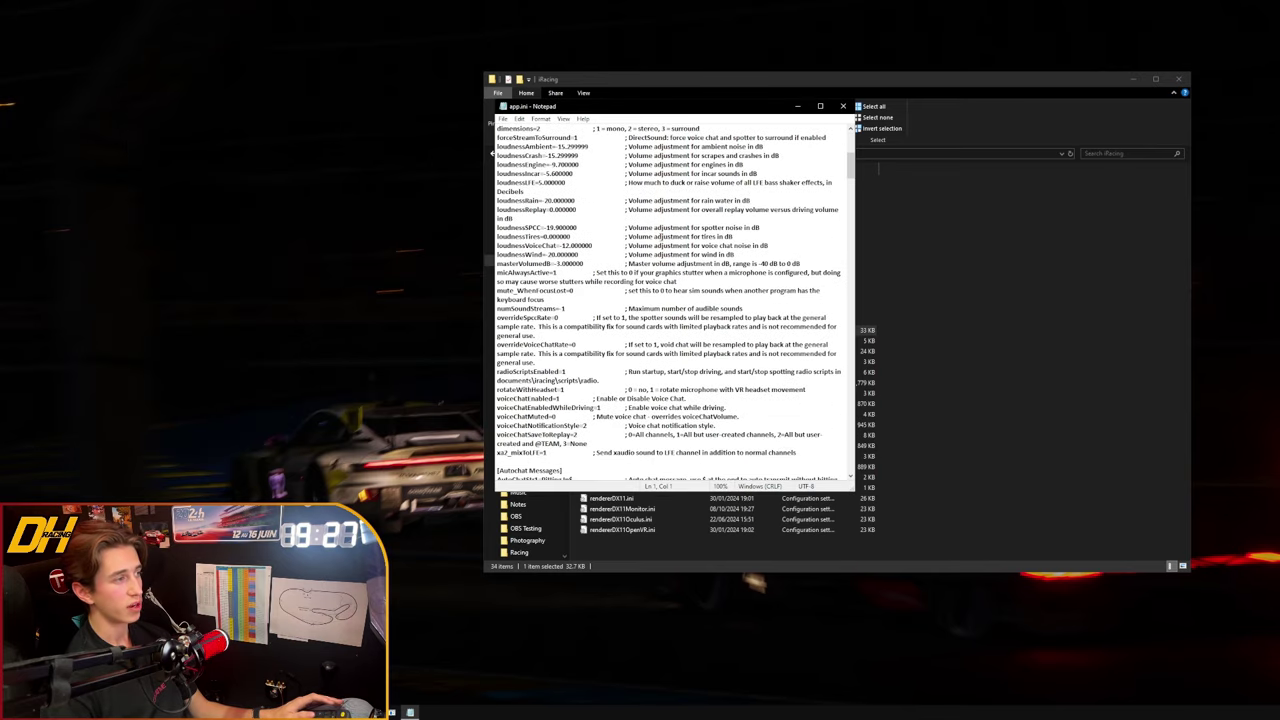
{"action": "scroll", "coordinate": [493, 152], "scroll_direction": "down", "scroll_amount": 9}
{"action": "scroll", "coordinate": [660, 237], "scroll_direction": "down", "scroll_amount": 15}
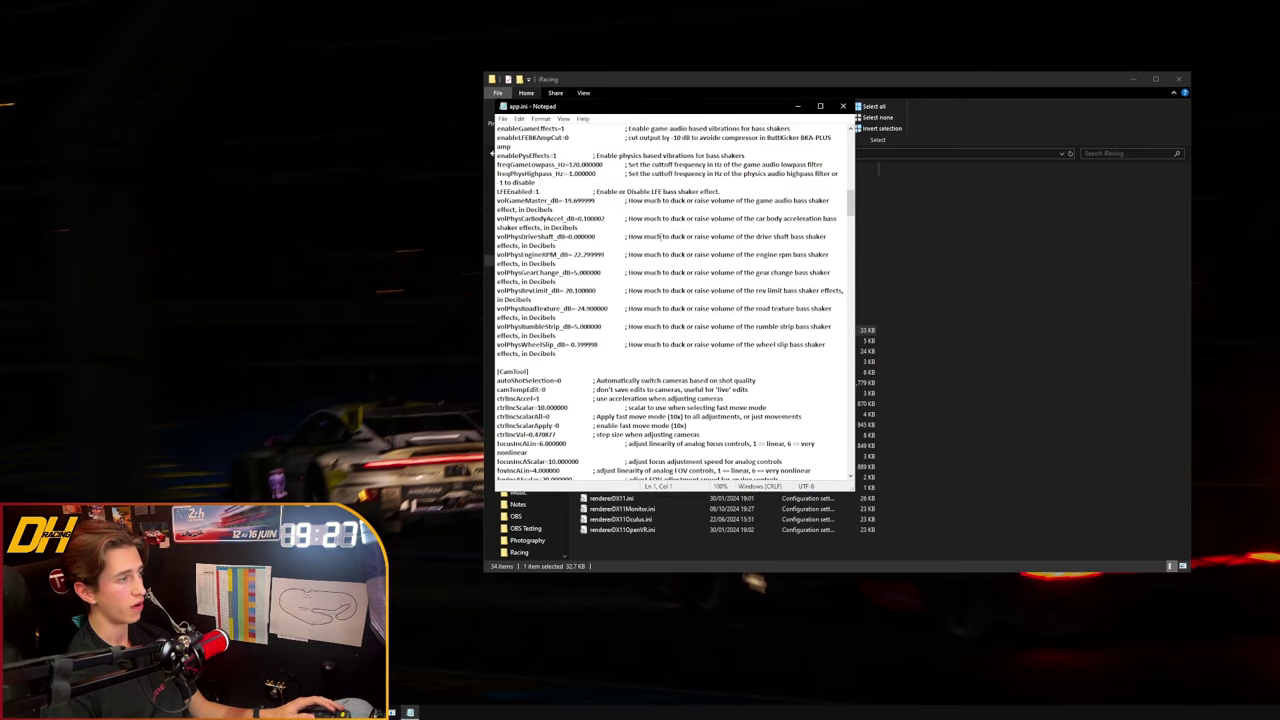
{"action": "scroll", "coordinate": [660, 237], "scroll_direction": "down", "scroll_amount": 15}
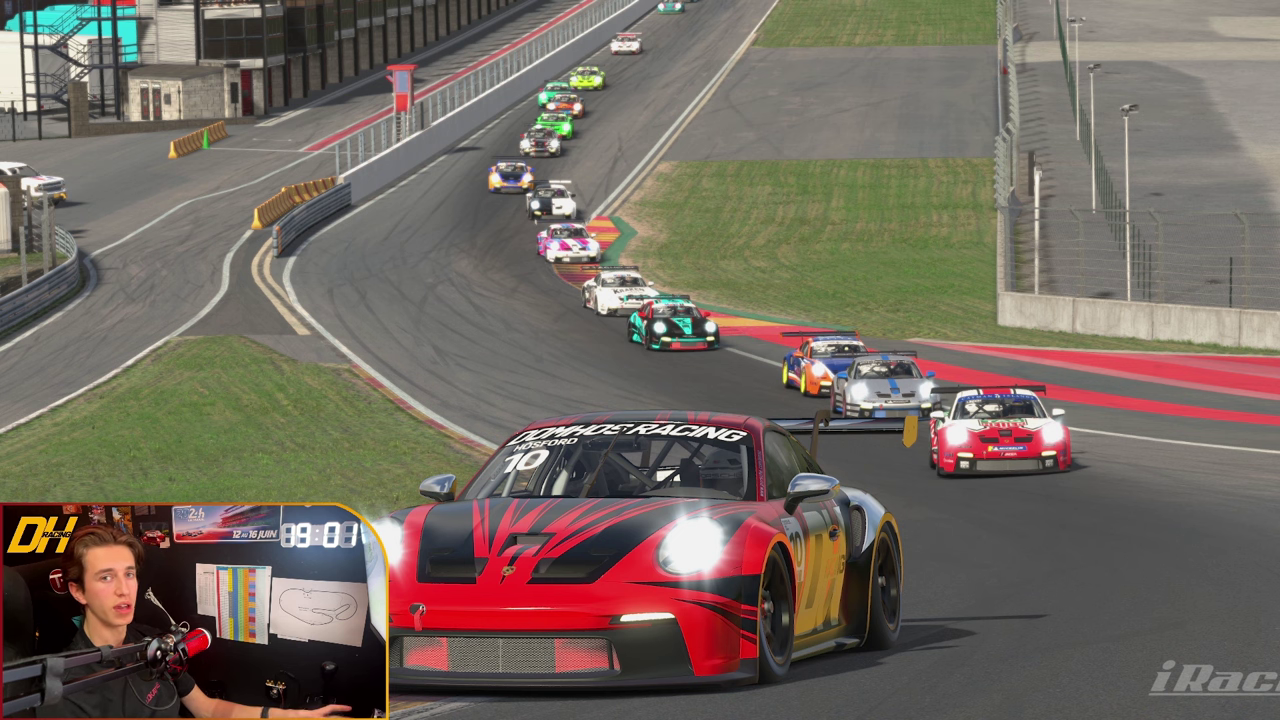
{"action": "mouse_move", "coordinate": [918, 537]}
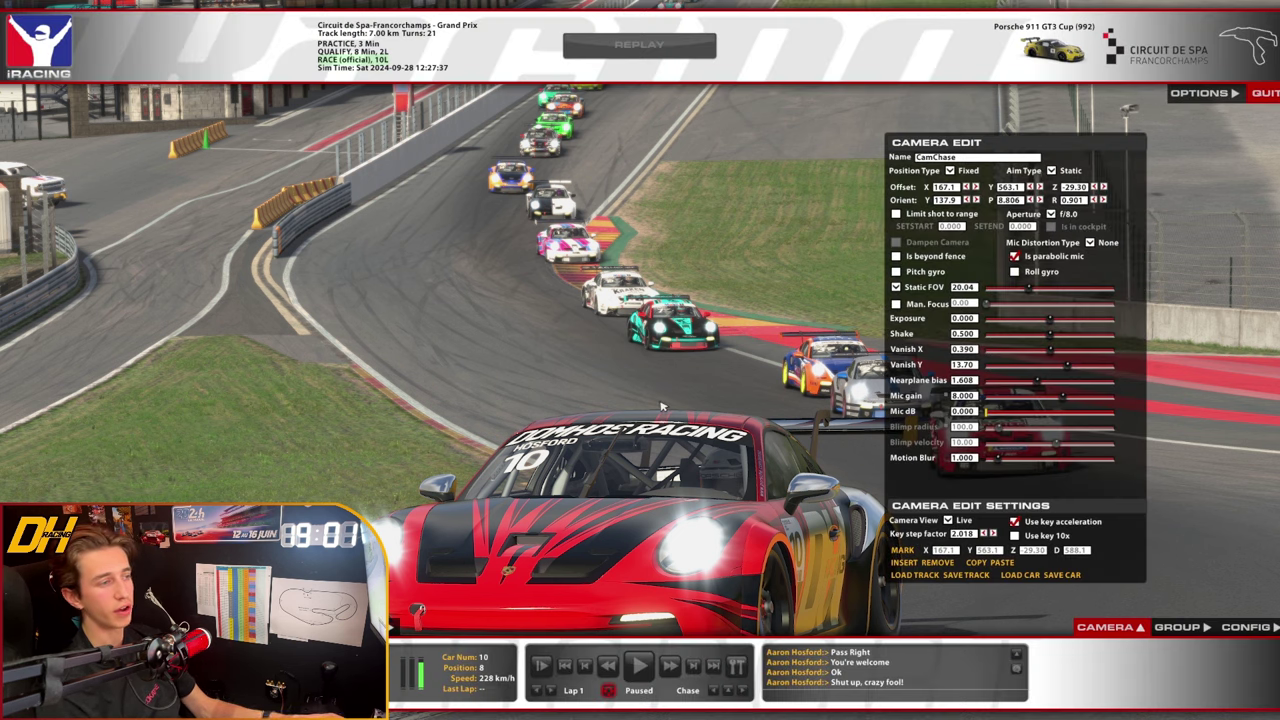